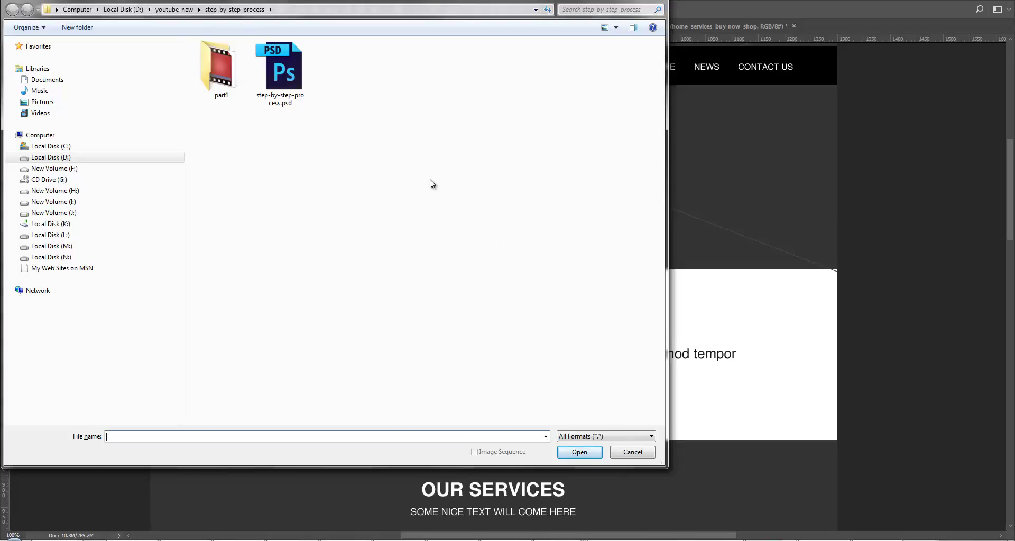
Step: Open layout1b.jpg from Local Disk (D:) and keep the Move tool active
click(99, 158)
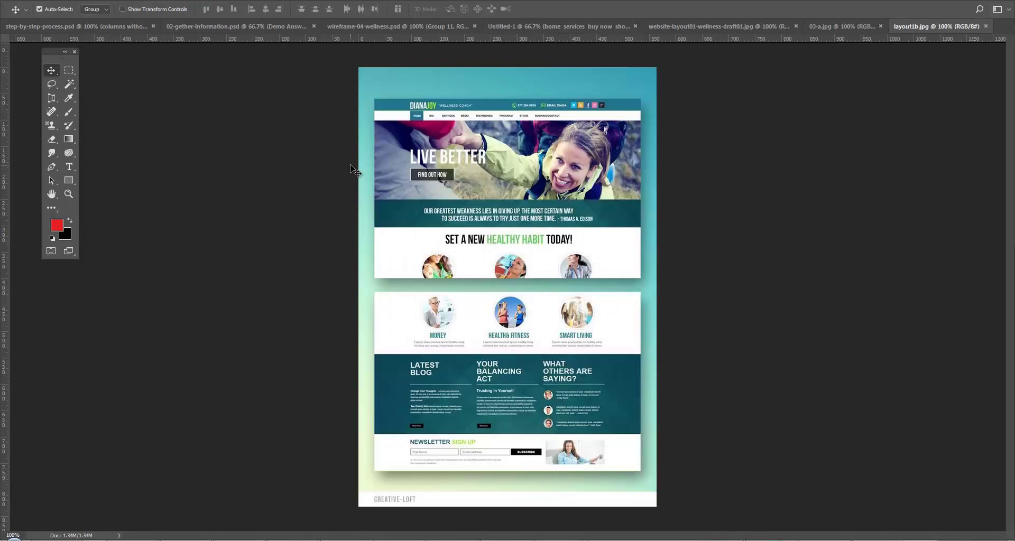
click(69, 195)
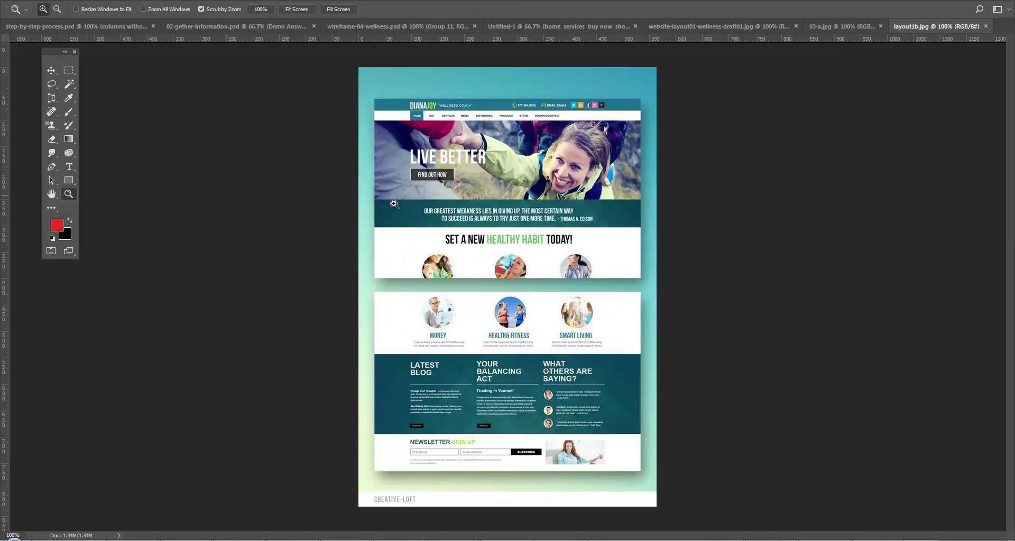
key(v)
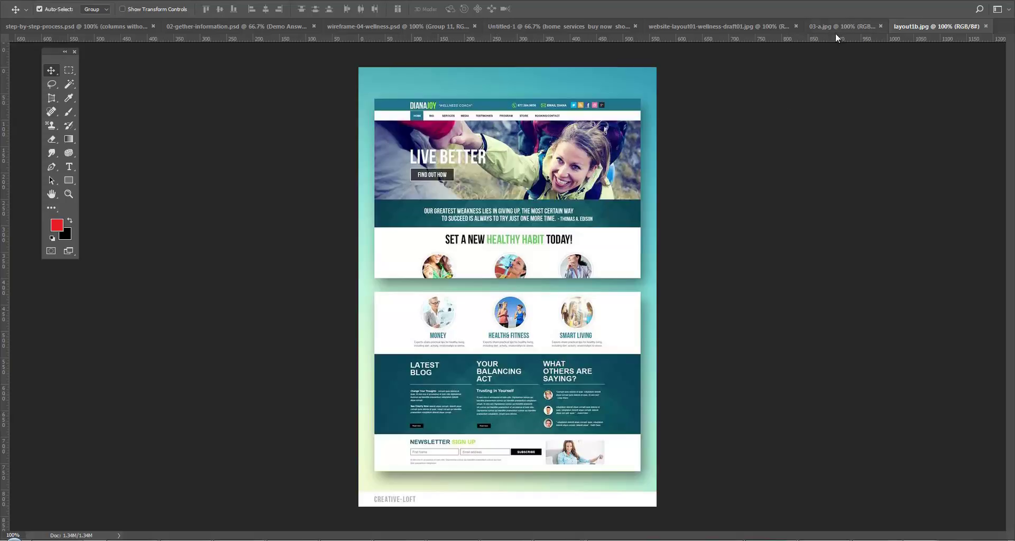
Step: Compare website-layout01-wellness-draft01.jpg with the reference design in layout1b.jpg
click(734, 31)
scroll(626, 233, up, 3)
scroll(619, 249, up, 4)
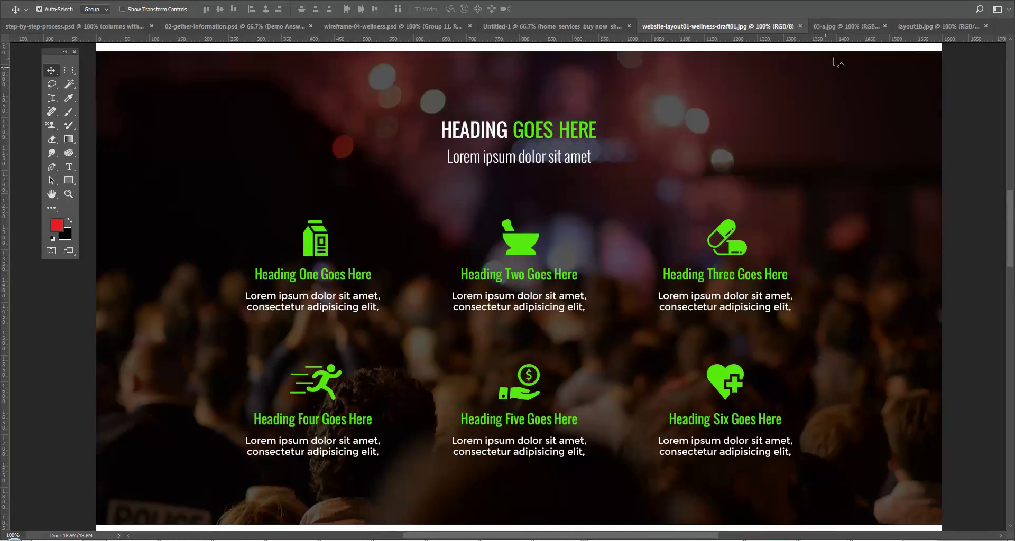
click(903, 26)
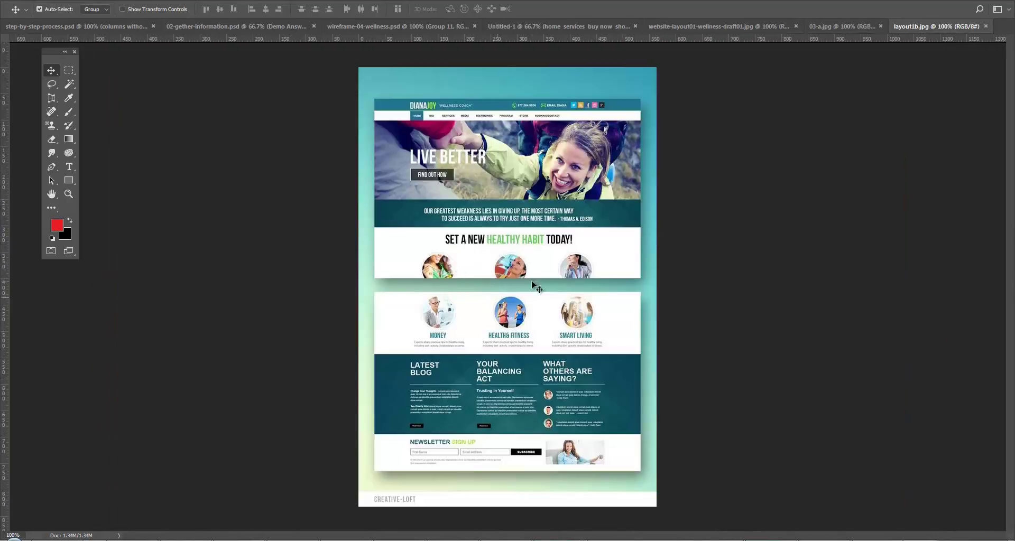
click(718, 26)
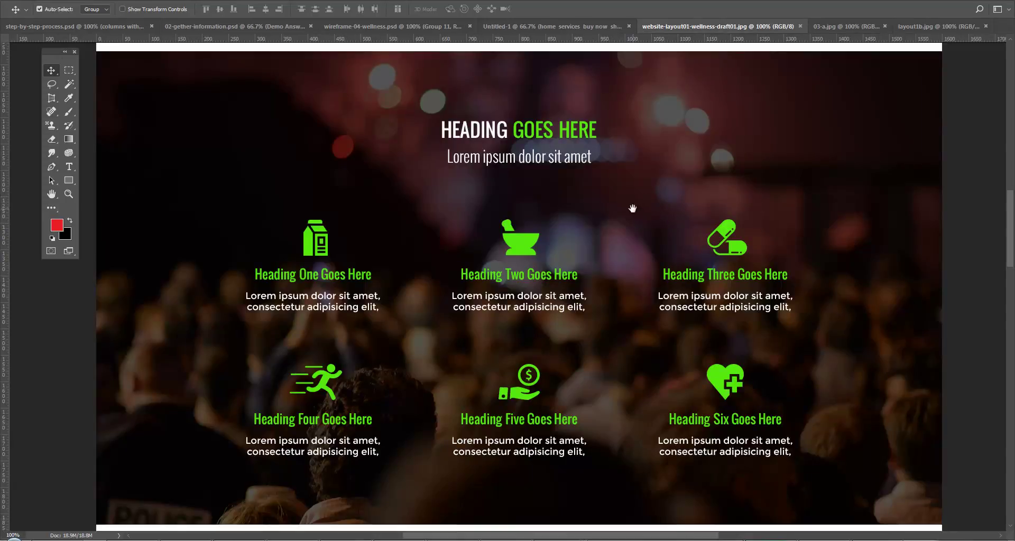
Step: Examine the wellness draft from its six-icon services section through the blog cards to the testimonials section
drag(633, 208, 649, 168)
drag(469, 315, 490, 202)
drag(516, 375, 558, 254)
scroll(584, 229, down, 3)
scroll(578, 201, down, 3)
drag(560, 311, 555, 229)
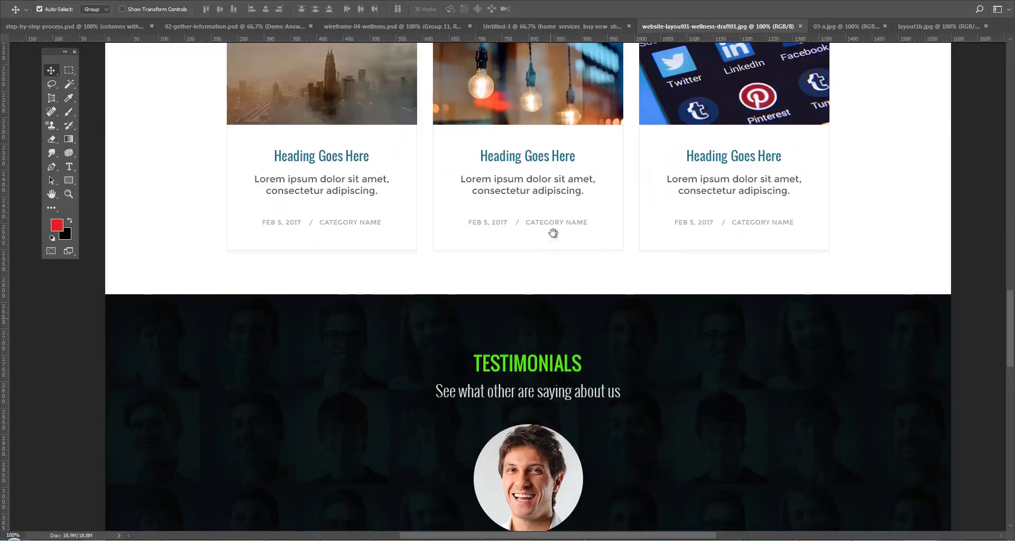
scroll(550, 234, down, 2)
scroll(558, 247, down, 5)
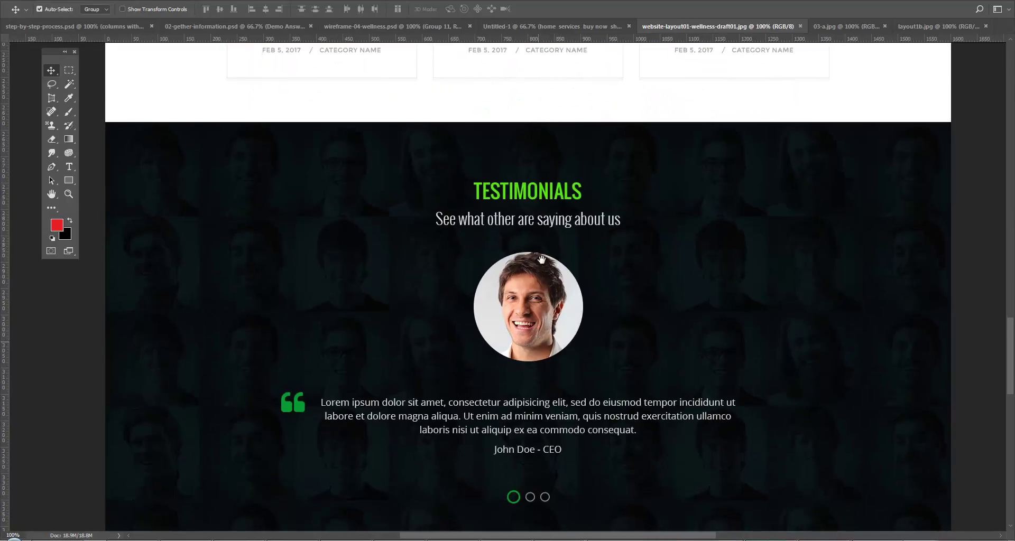
scroll(551, 210, down, 2)
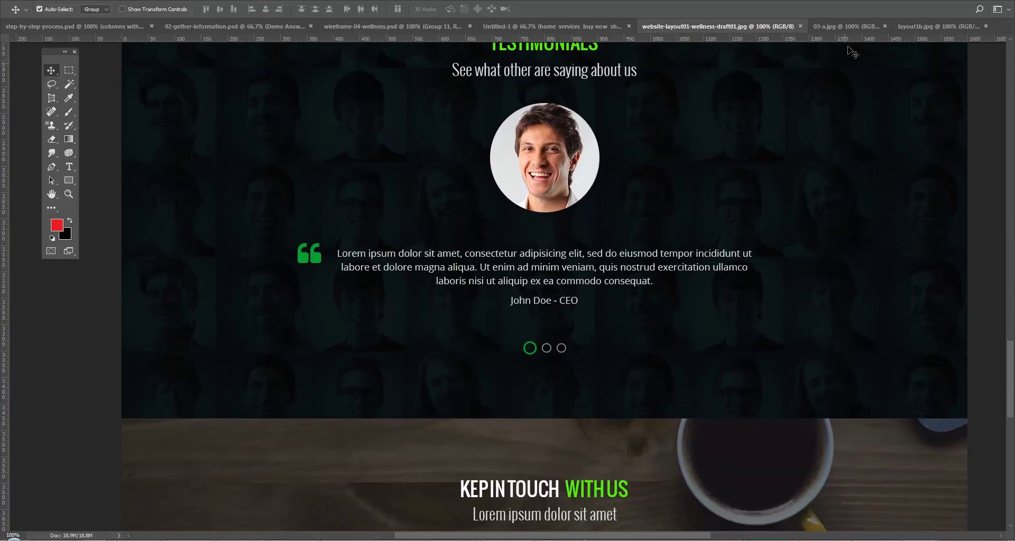
Step: Compare the six-item services section in 03-a.jpg with the one in website-layout01-wellness-draft01.jpg
click(845, 26)
drag(595, 187, 607, 340)
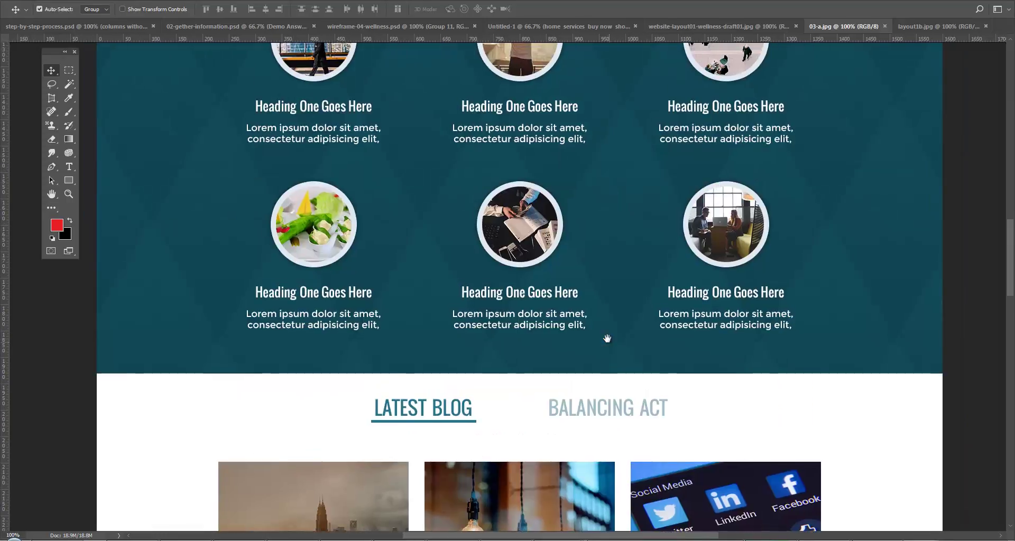
click(726, 28)
drag(639, 171, 623, 374)
drag(620, 95, 636, 284)
drag(614, 64, 612, 396)
drag(659, 229, 652, 293)
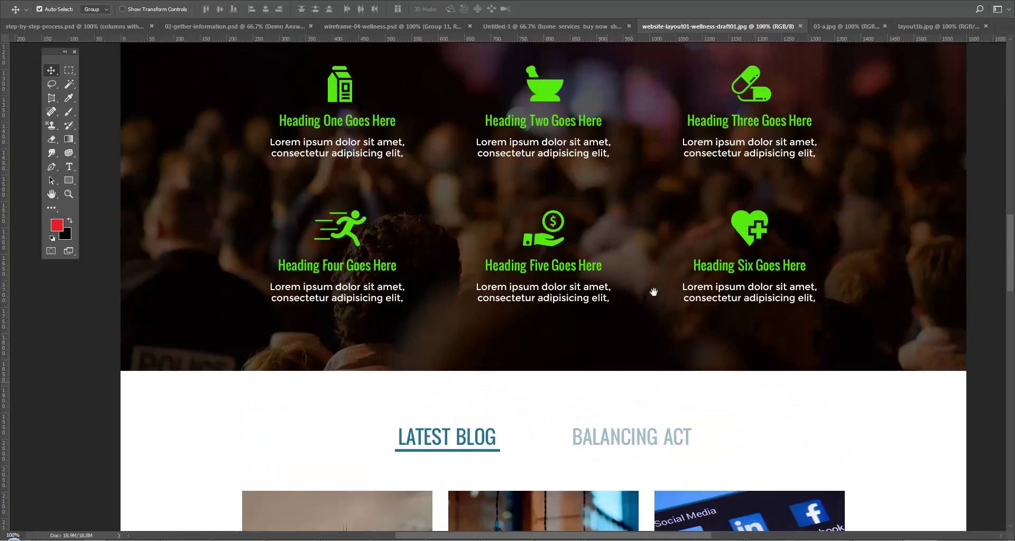
click(846, 27)
drag(602, 263, 605, 336)
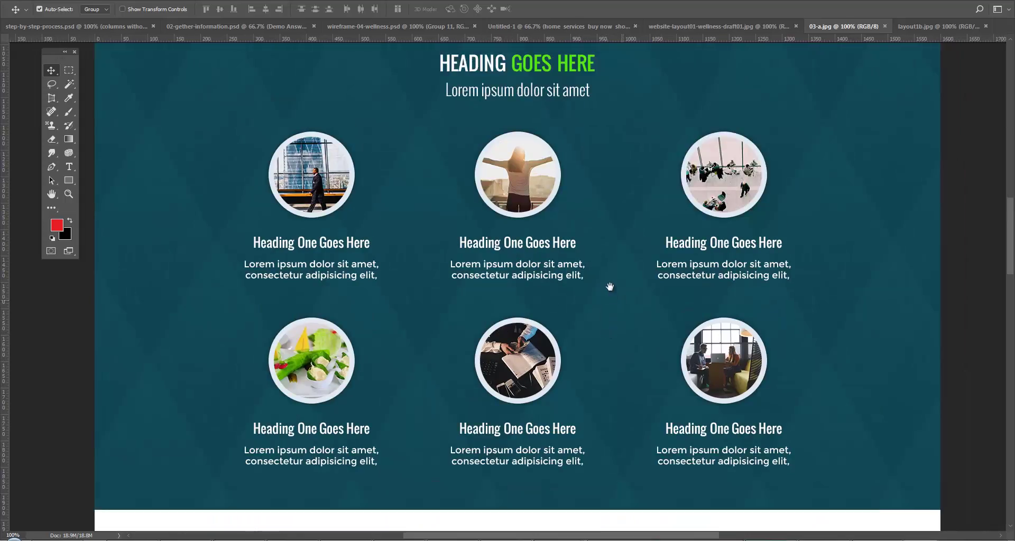
Step: Examine 03-a.jpg from the navigation bar and slogan banner down through the quote to the services section
scroll(544, 214, up, 5)
drag(548, 210, 561, 380)
drag(533, 238, 540, 359)
drag(530, 267, 529, 337)
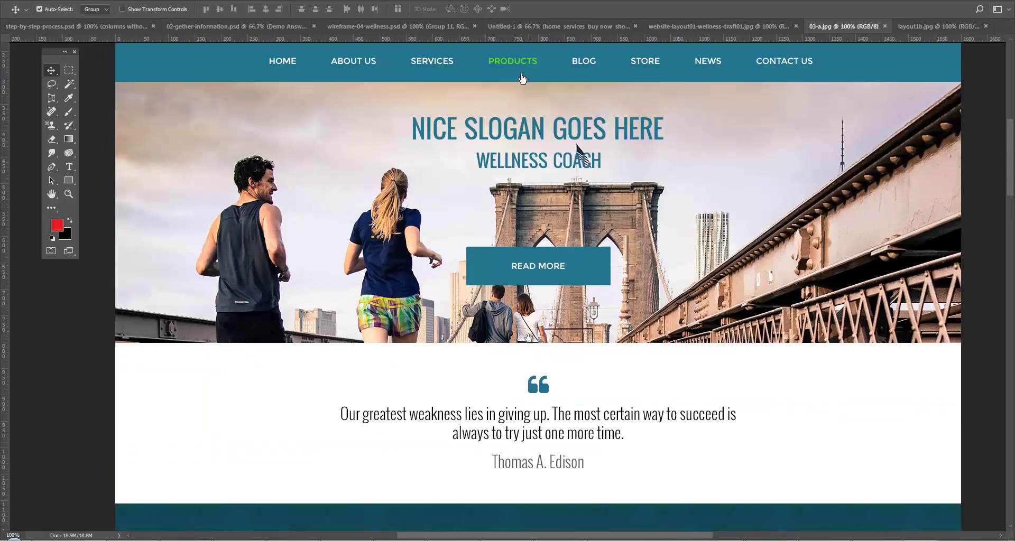
drag(522, 79, 527, 110)
drag(534, 363, 534, 363)
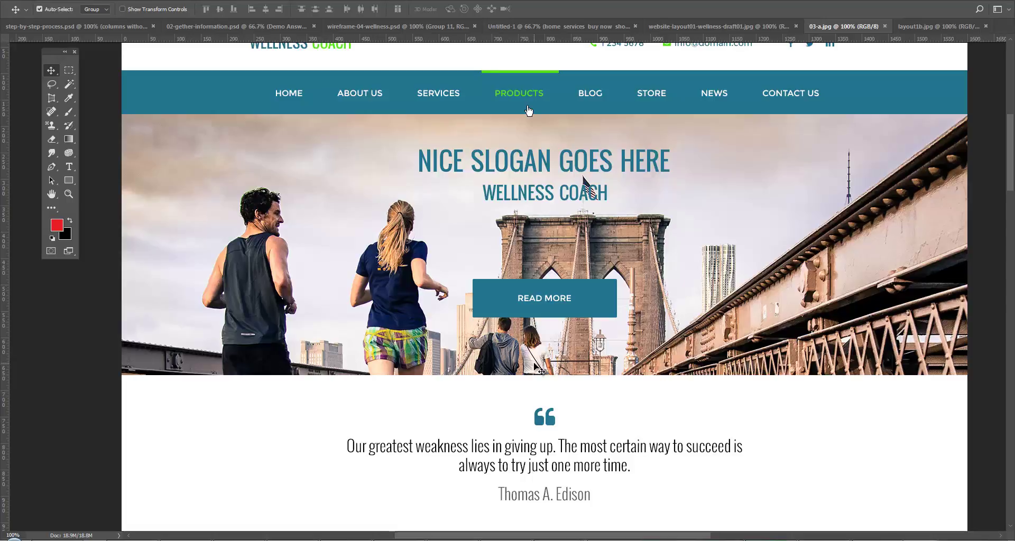
scroll(545, 375, down, 5)
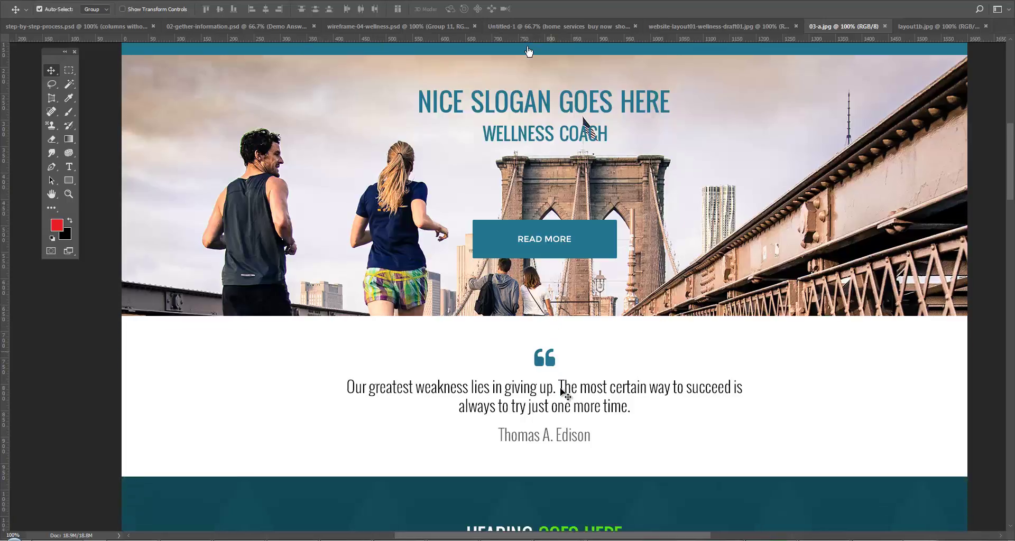
scroll(564, 394, down, 8)
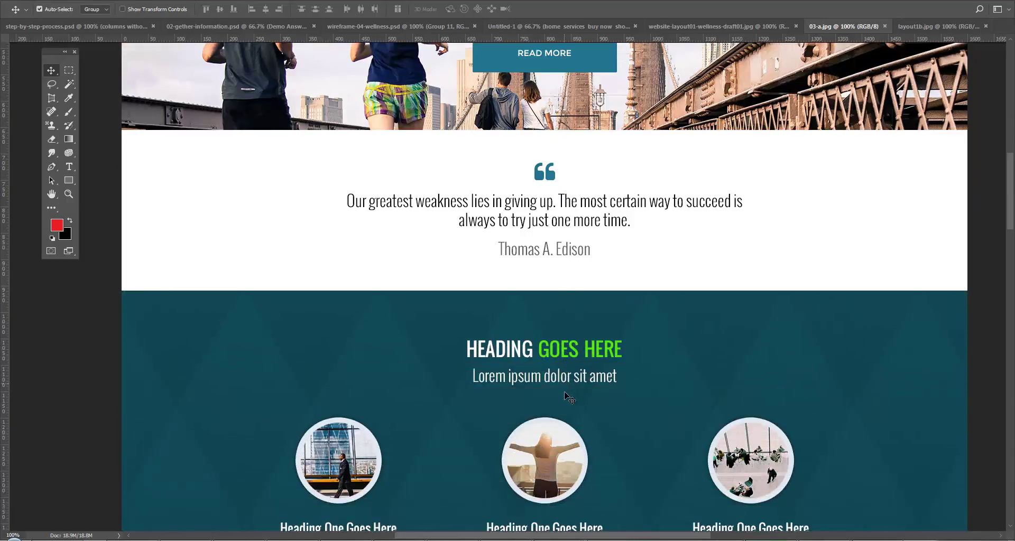
scroll(450, 450, down, 5)
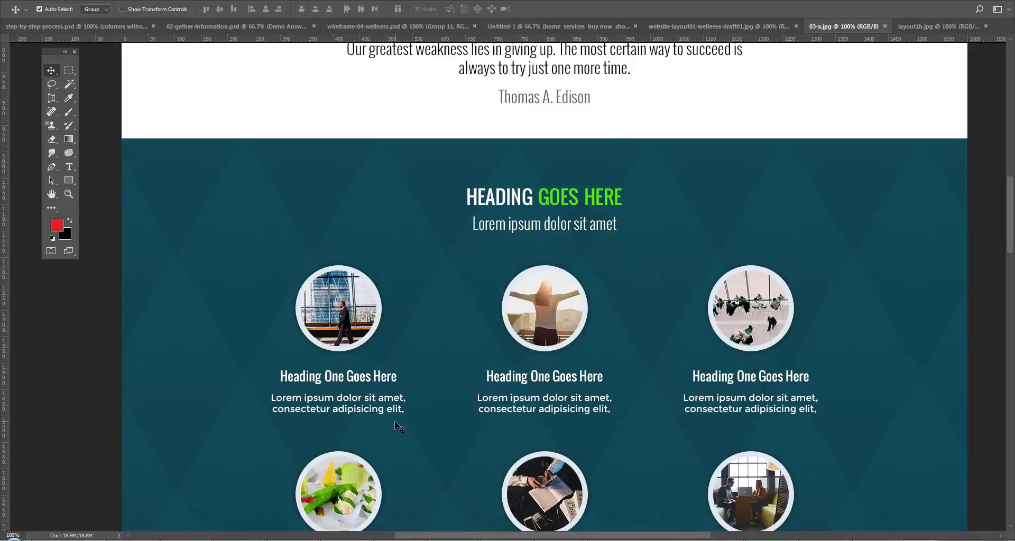
scroll(394, 423, down, 4)
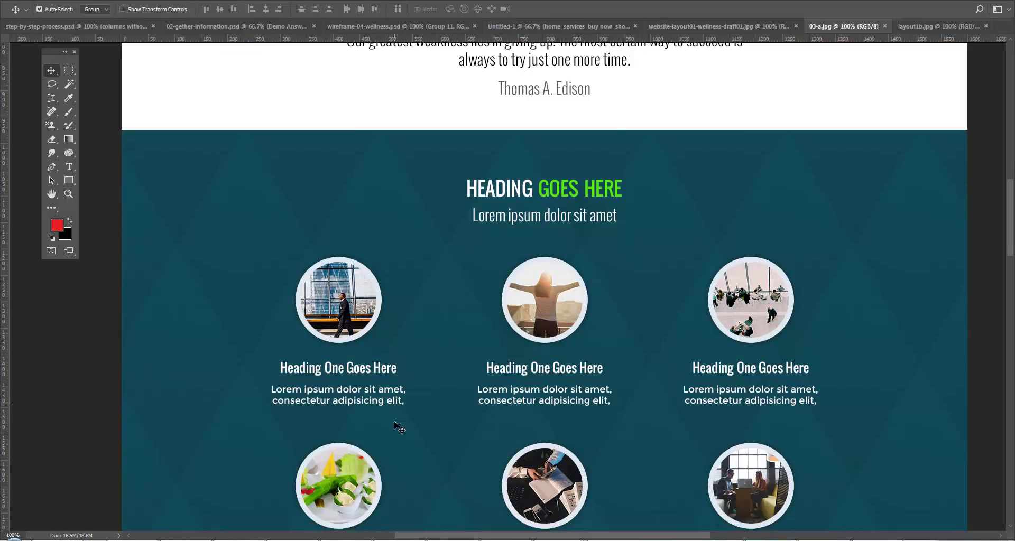
scroll(311, 417, up, 1)
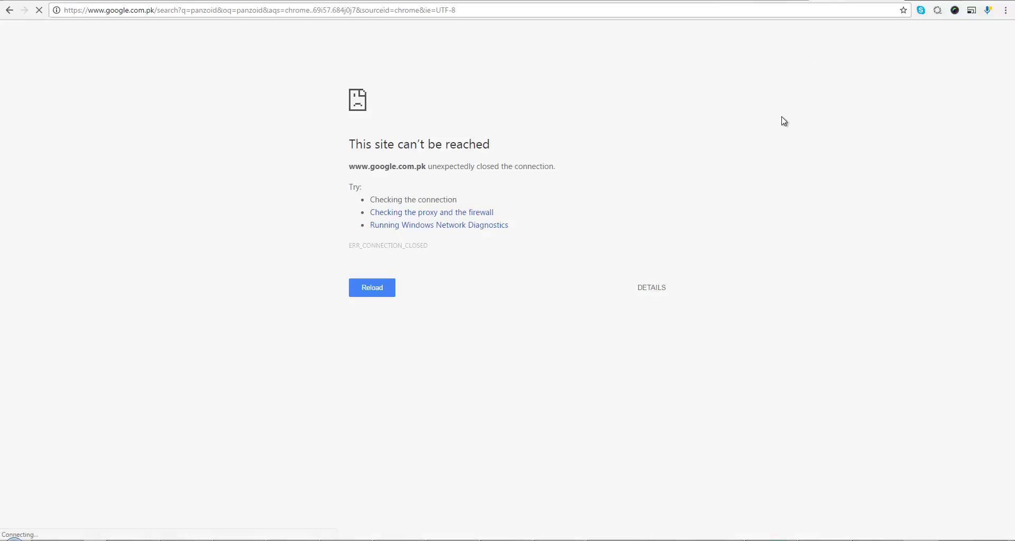
Step: Go to subtlepatterns.com in a new Chrome tab
key(ctrl+l)
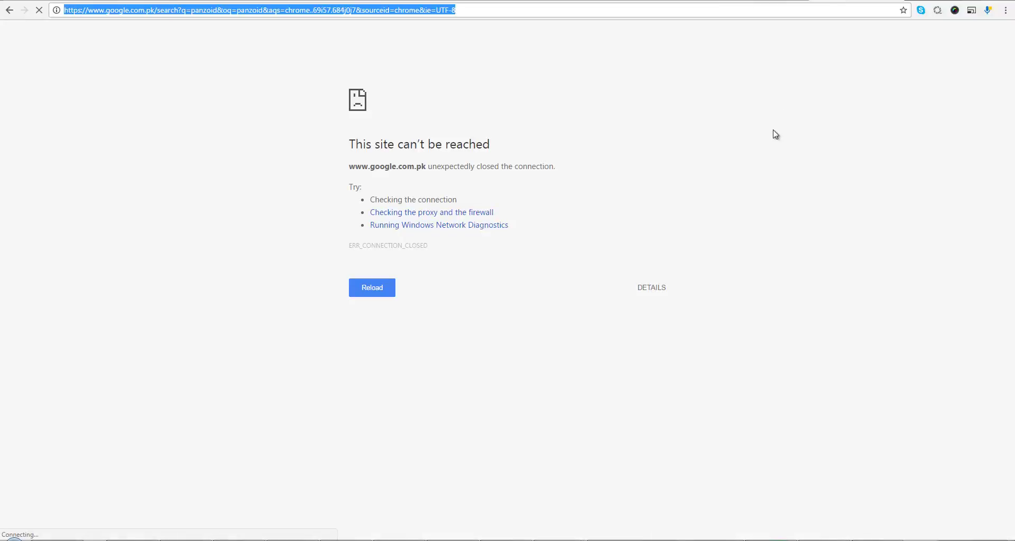
click(909, 1)
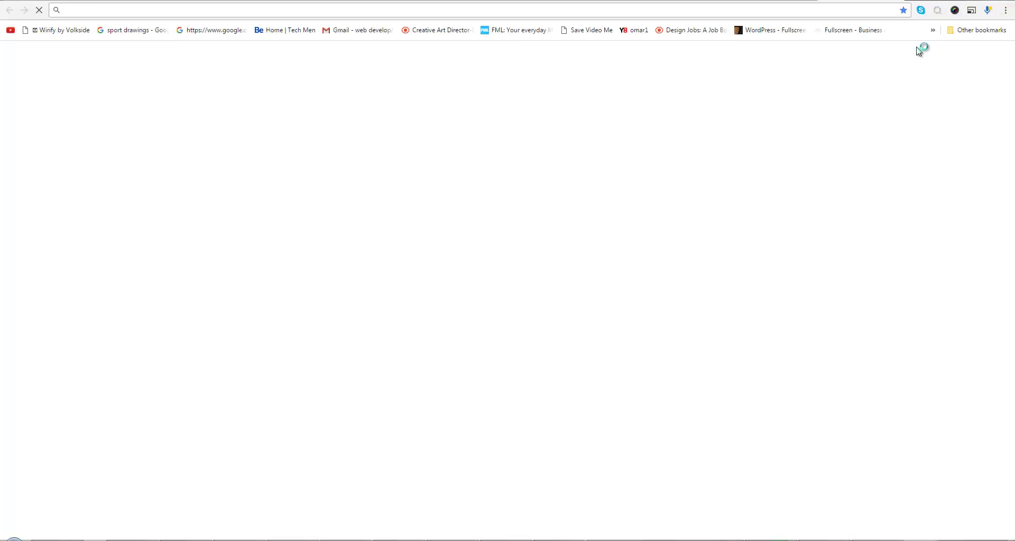
text(subtlepatterns.com)
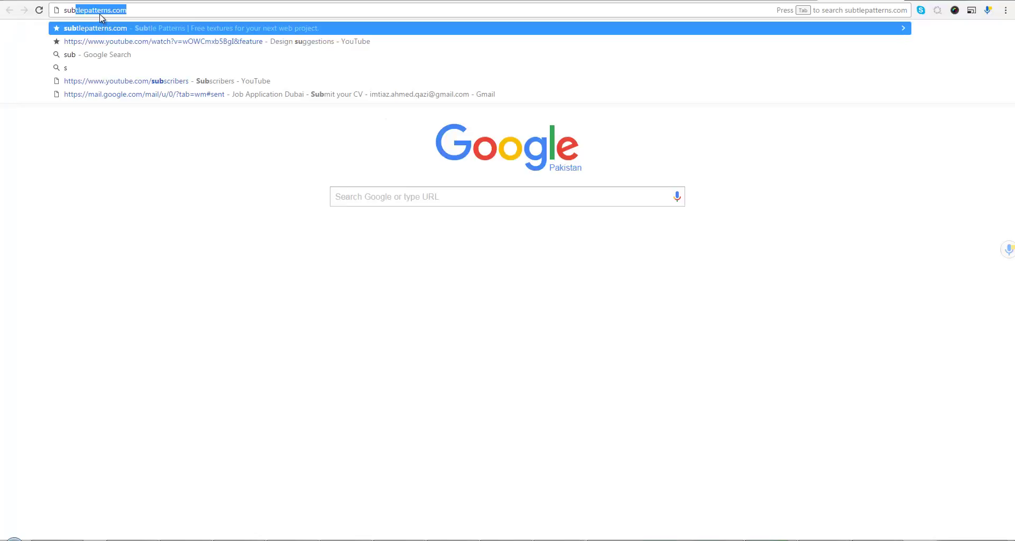
key(Return)
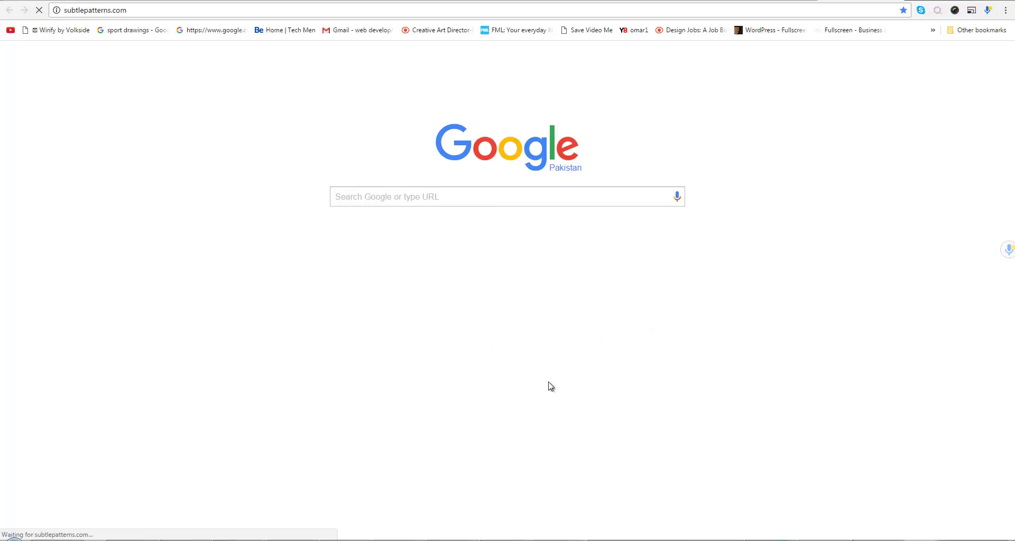
Step: Switch back to Photoshop and compare the services and Latest Blog sections of 03-a.jpg with layout1b.jpg
click(518, 540)
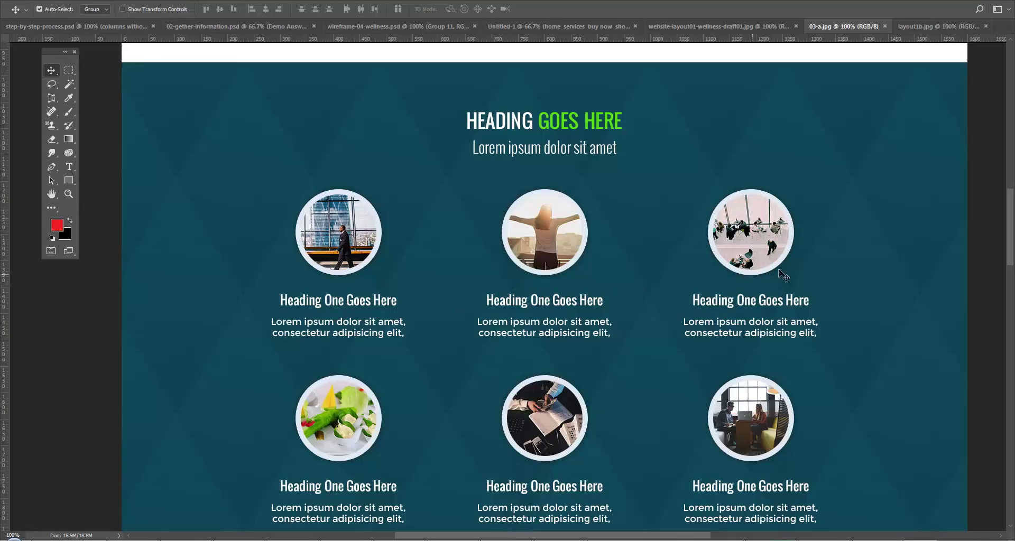
drag(749, 433, 753, 325)
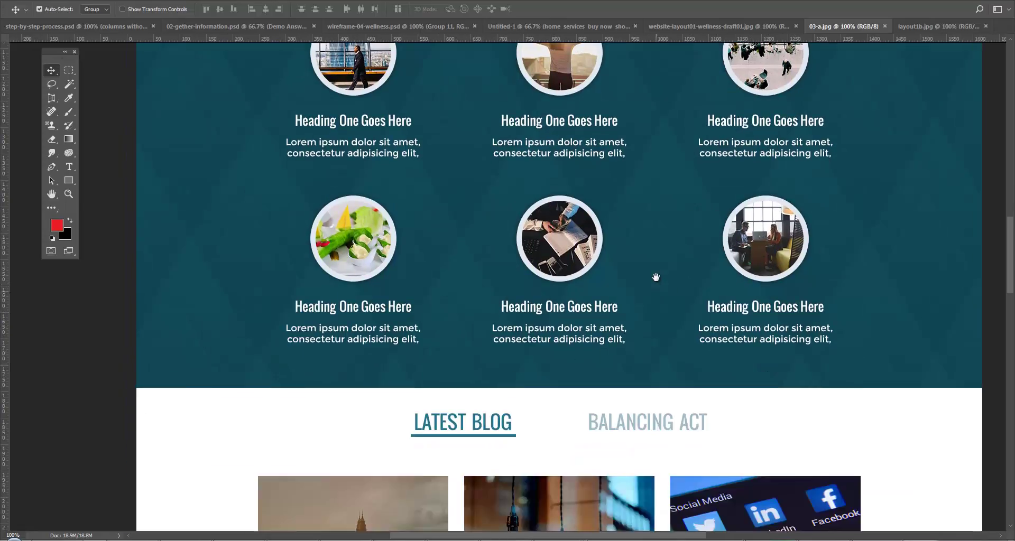
drag(647, 364, 656, 280)
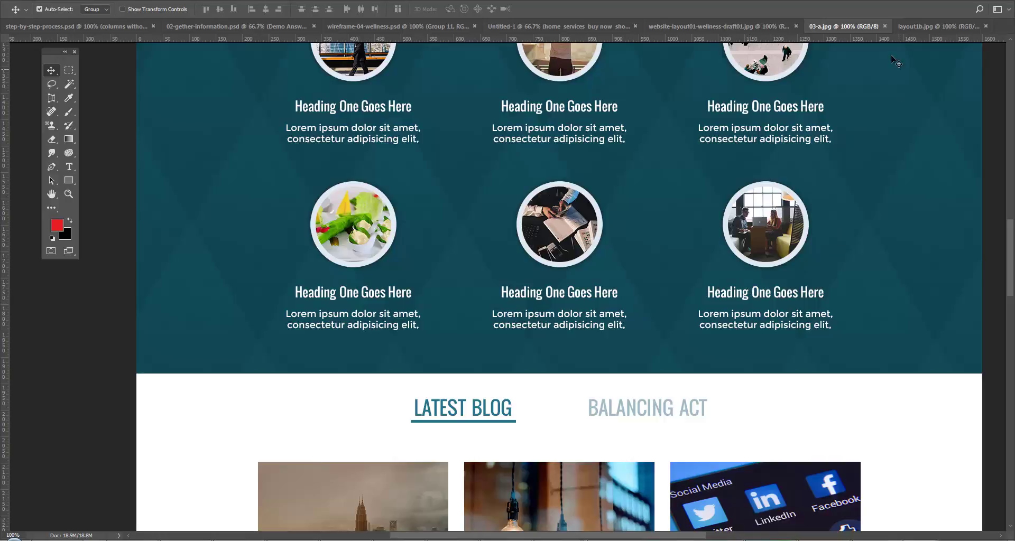
click(918, 26)
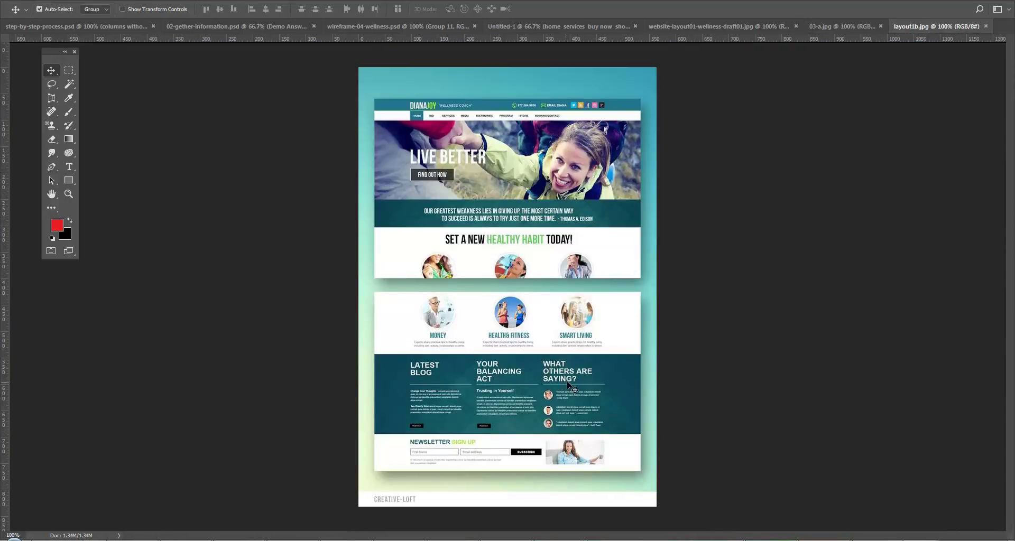
click(834, 27)
scroll(644, 212, down, 5)
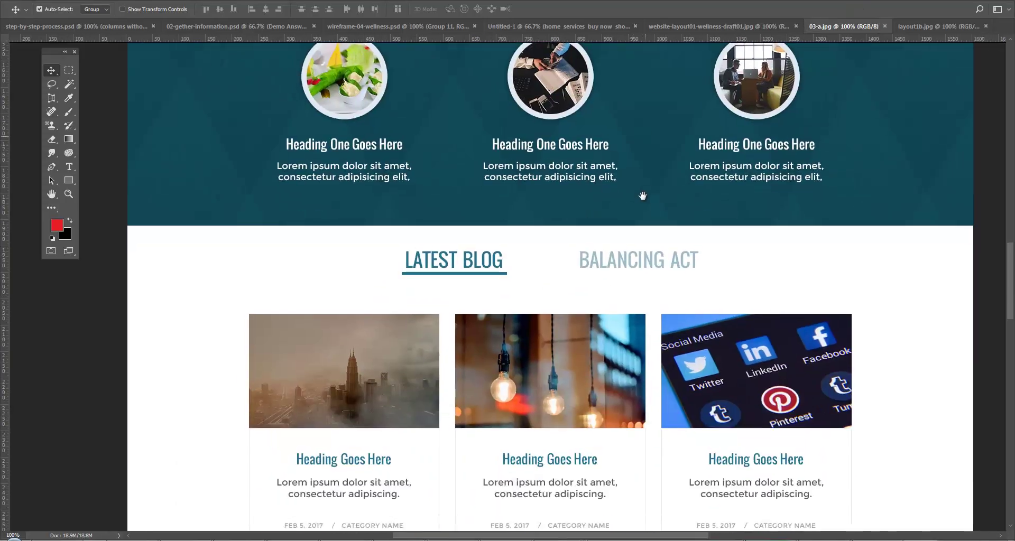
scroll(643, 194, down, 5)
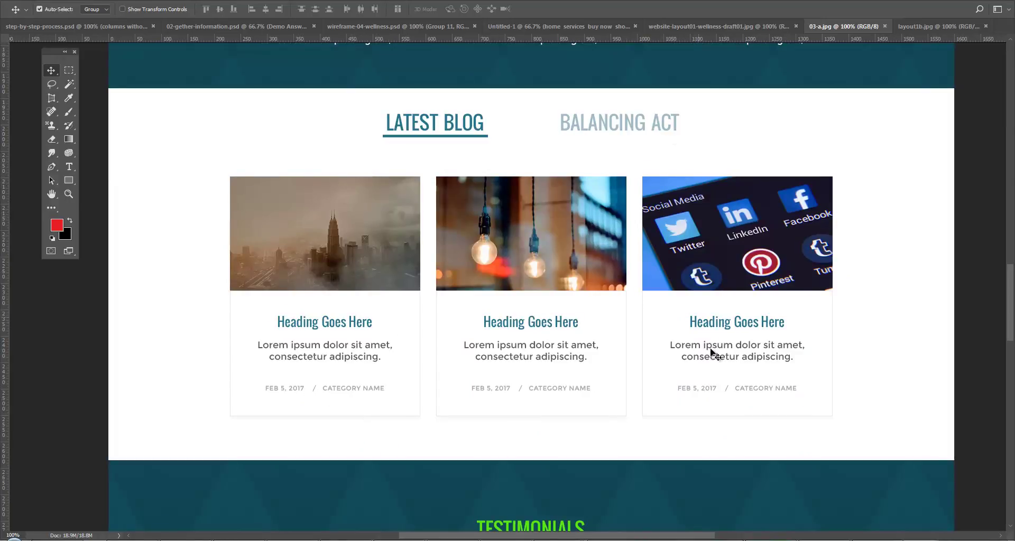
drag(649, 405, 637, 256)
drag(629, 324, 625, 203)
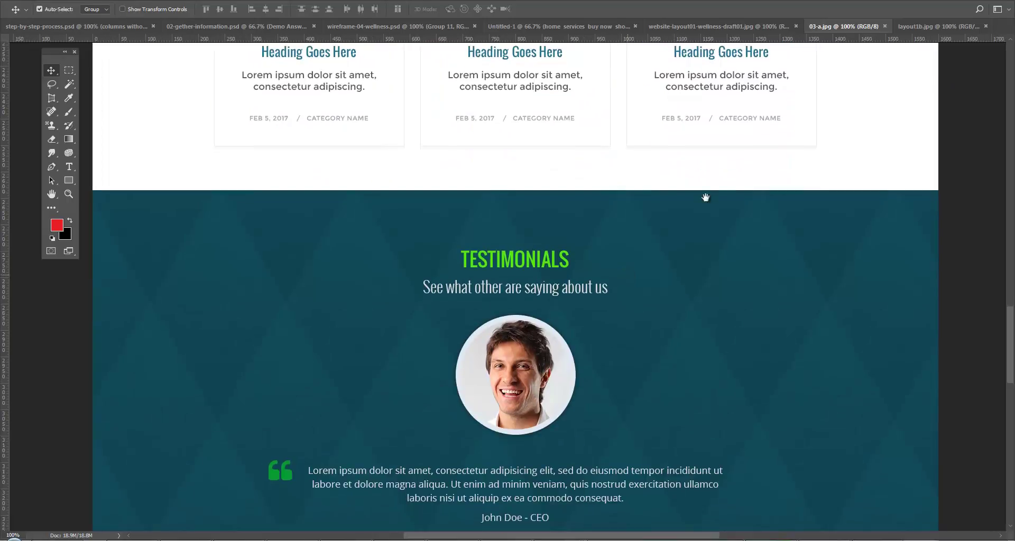
Step: Compare the testimonials, newsletter signup and footer of 03-a.jpg with the matching areas of layout1b.jpg
click(924, 26)
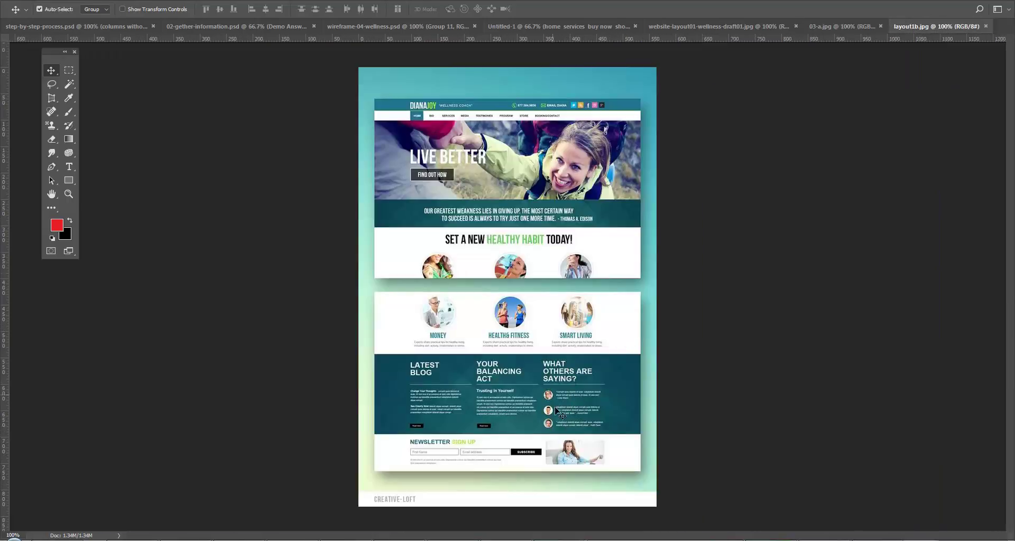
click(839, 25)
scroll(565, 315, down, 5)
scroll(563, 310, down, 5)
scroll(564, 295, down, 3)
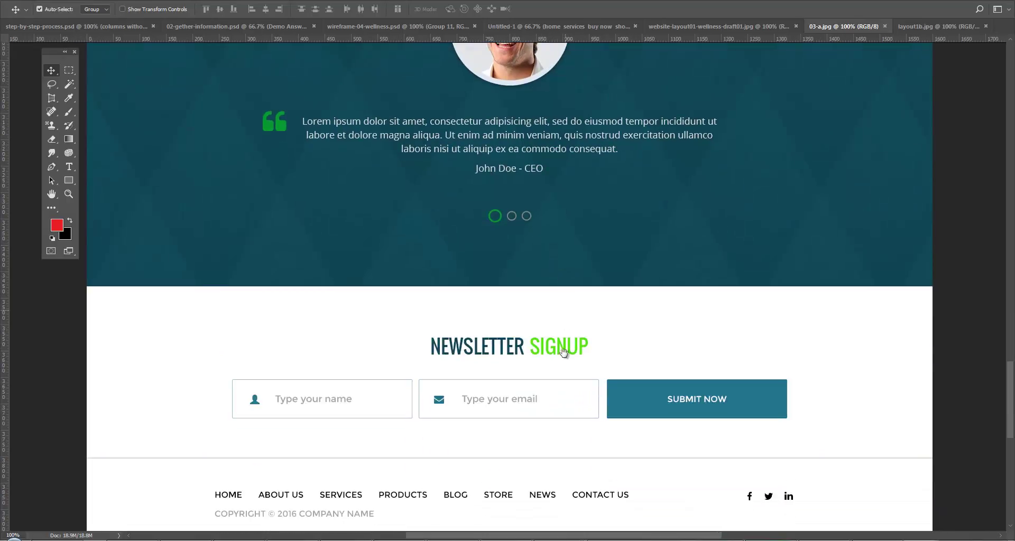
click(931, 26)
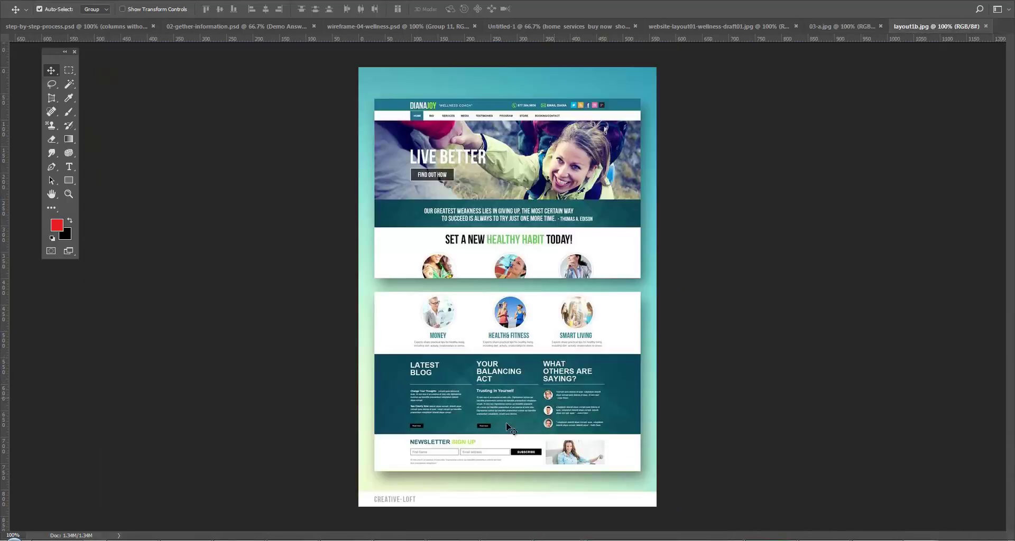
click(825, 30)
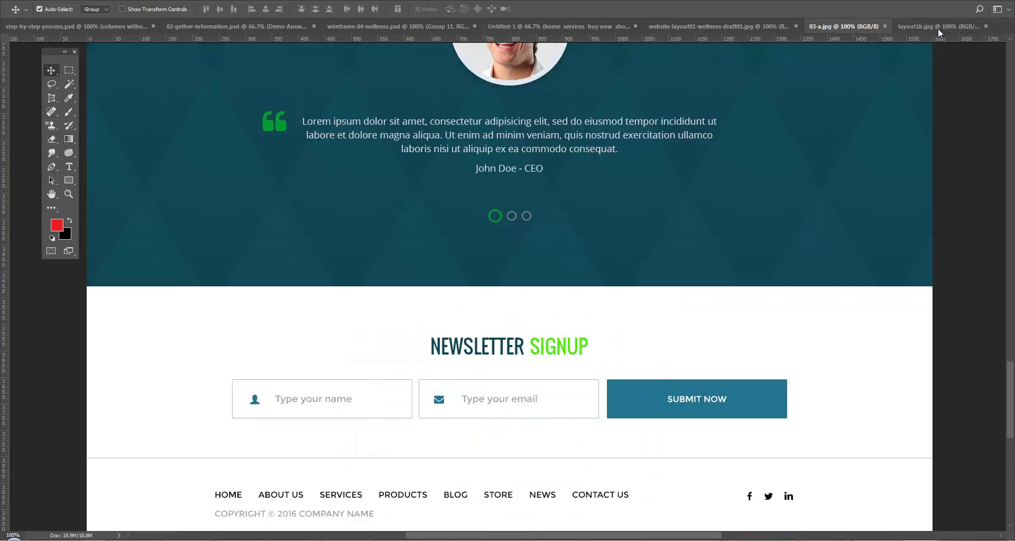
key(ctrl+Tab)
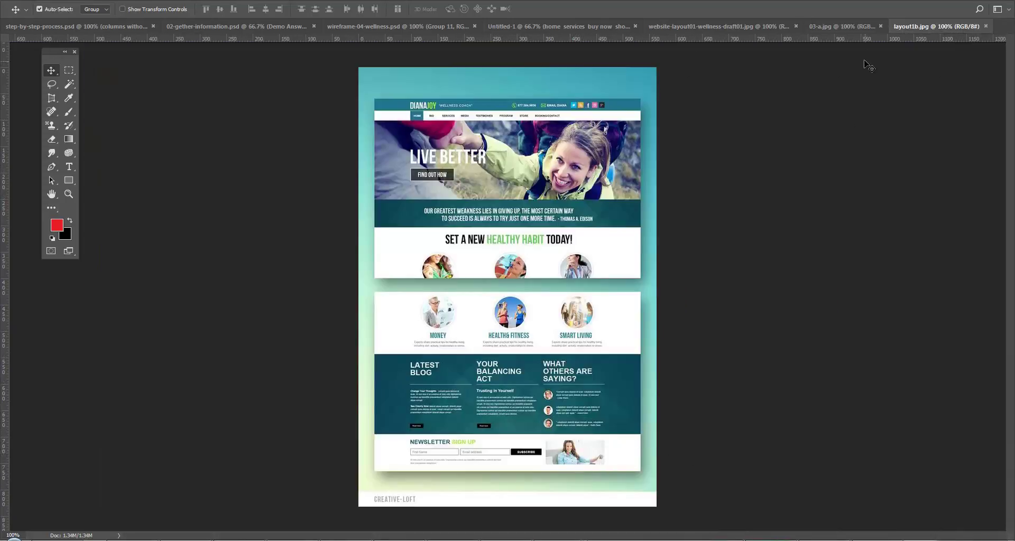
Step: Review 03-a.jpg from the lower sections back up through the services and quote areas to the slogan banner and navigation bar
click(844, 26)
drag(550, 423, 569, 476)
drag(579, 74, 549, 423)
drag(566, 244, 583, 438)
drag(574, 197, 593, 369)
drag(597, 262, 602, 423)
drag(595, 324, 594, 399)
drag(594, 286, 594, 391)
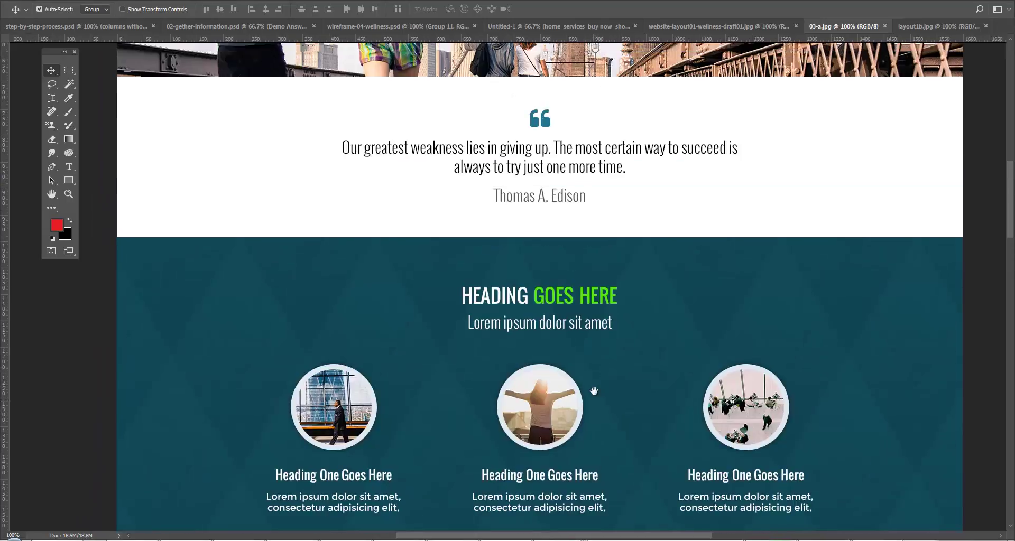
drag(584, 287, 581, 389)
drag(592, 311, 594, 388)
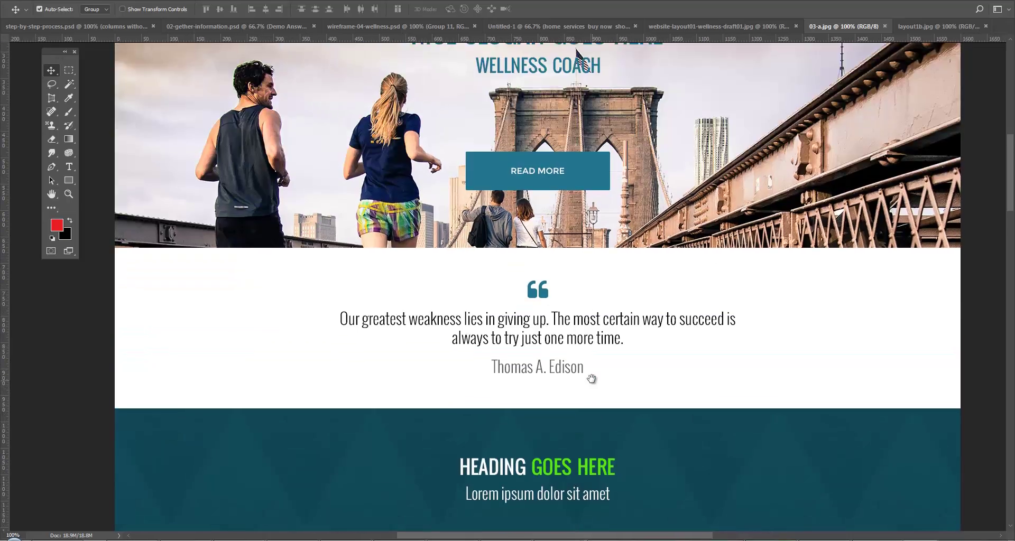
drag(597, 325, 602, 455)
drag(598, 373, 601, 377)
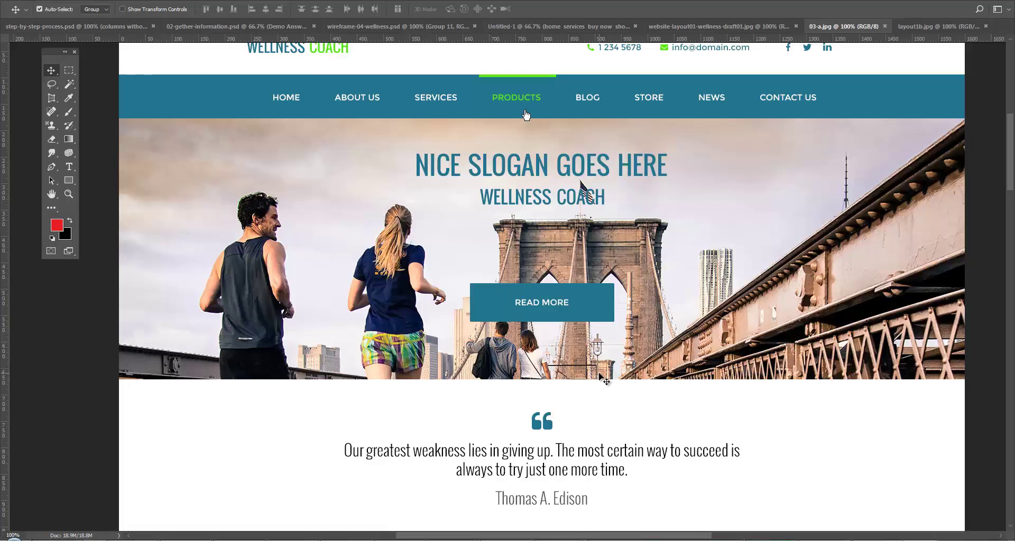
Step: Add two horizontal guides in step-by-step-process.psd, one near the canvas top and one slightly above its middle
click(110, 27)
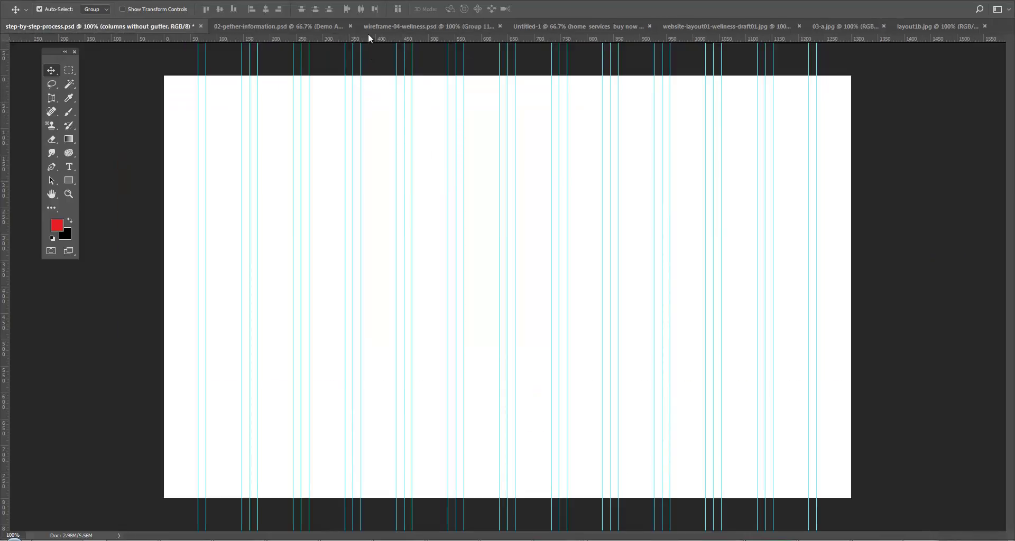
drag(368, 37, 365, 110)
drag(392, 40, 395, 273)
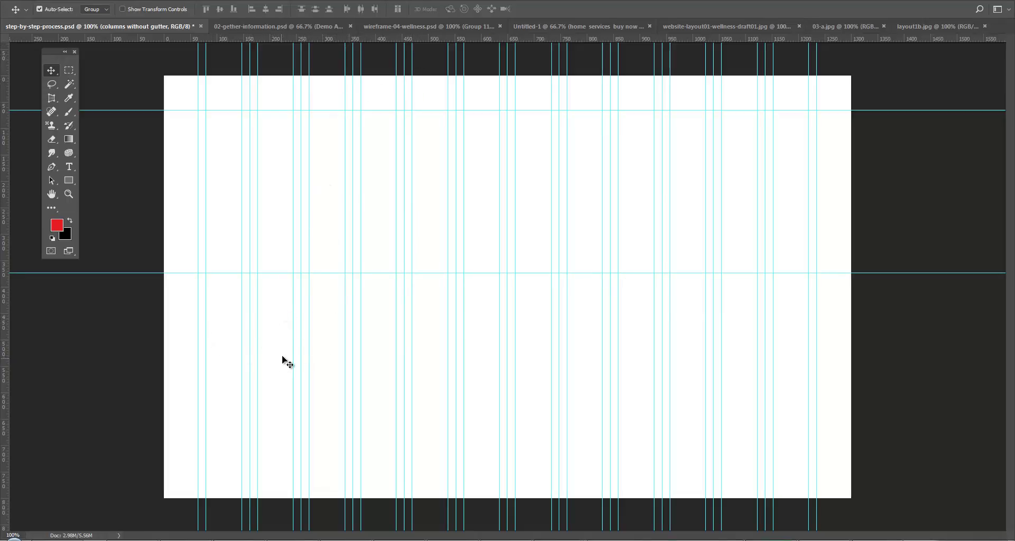
Step: Draw three red ellipses in a row below the lower guide, the middle about 150 × 130 px and the last about 154 × 119 px
click(68, 180)
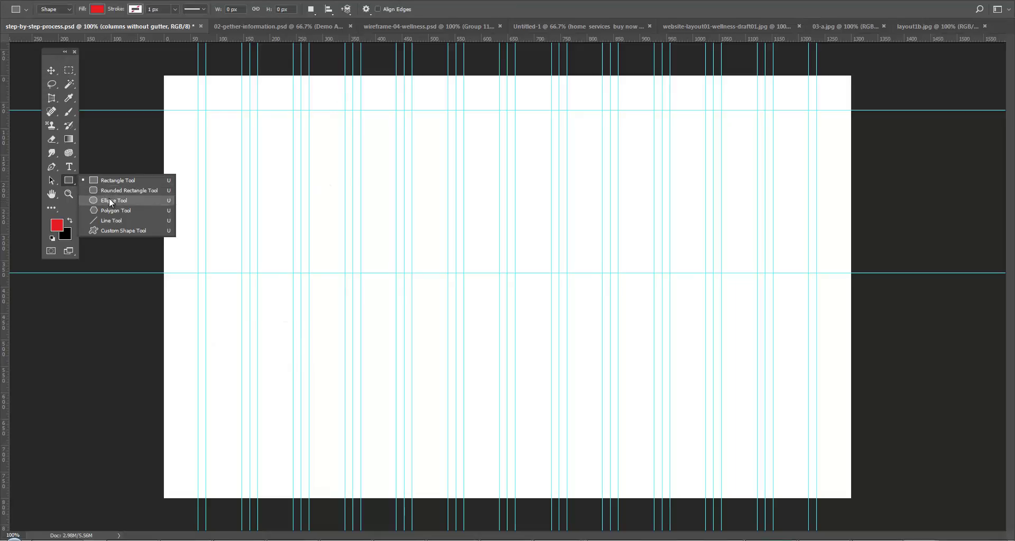
drag(238, 298, 288, 354)
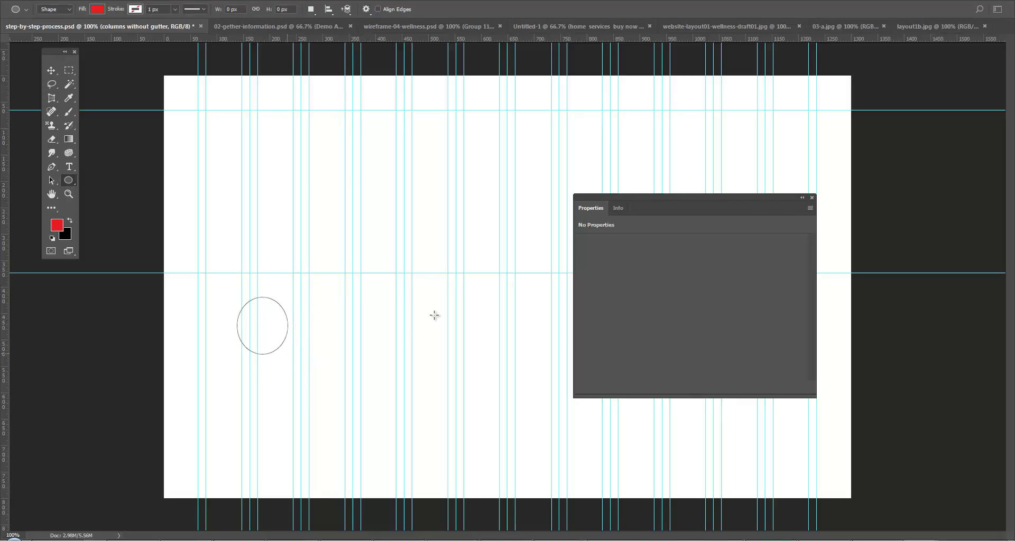
drag(420, 303, 500, 373)
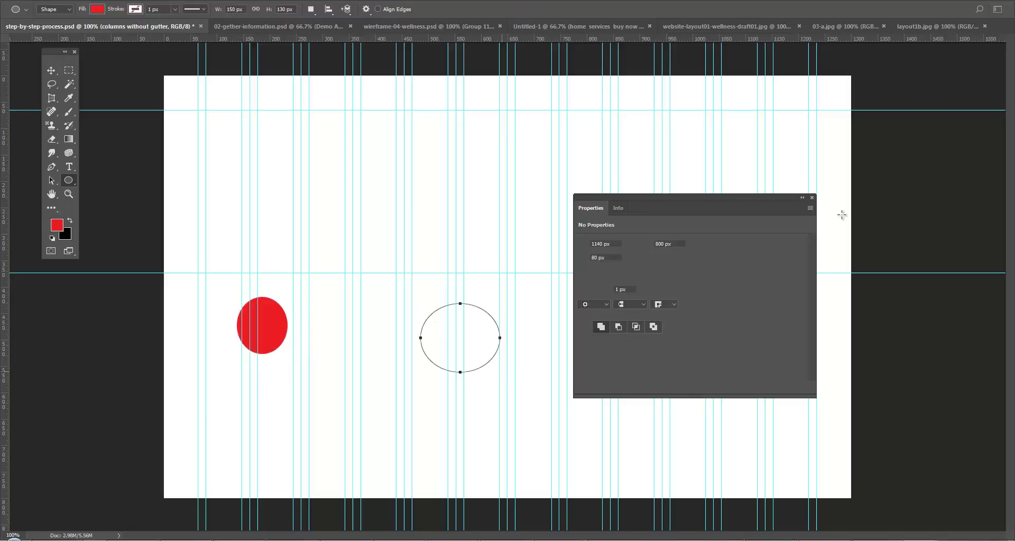
click(813, 198)
drag(655, 318, 716, 384)
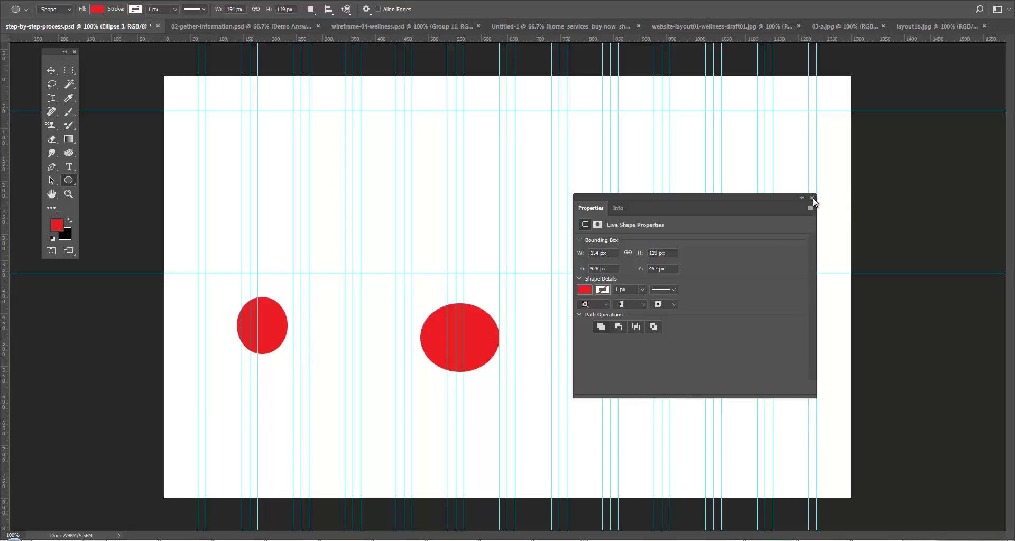
click(814, 198)
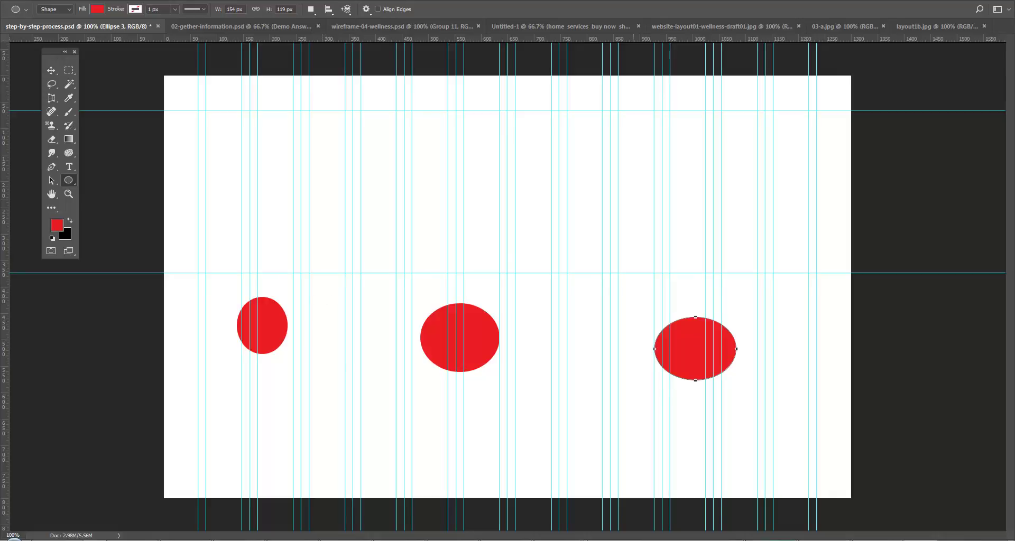
Step: Examine website-layout01-wellness-draft01.jpg, going over its header banner, quote, icon-based services section and Latest Blog area
click(757, 24)
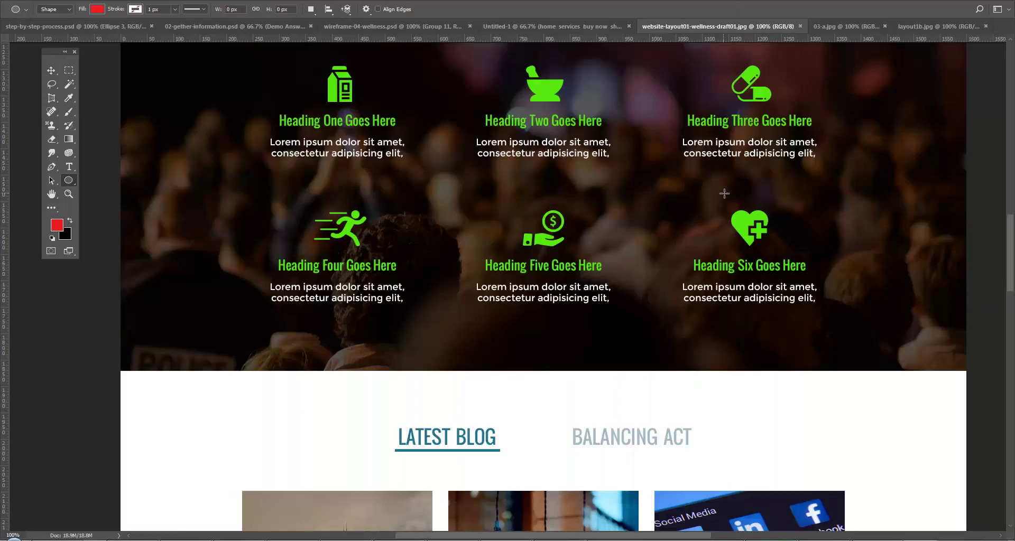
scroll(725, 194, up, 3)
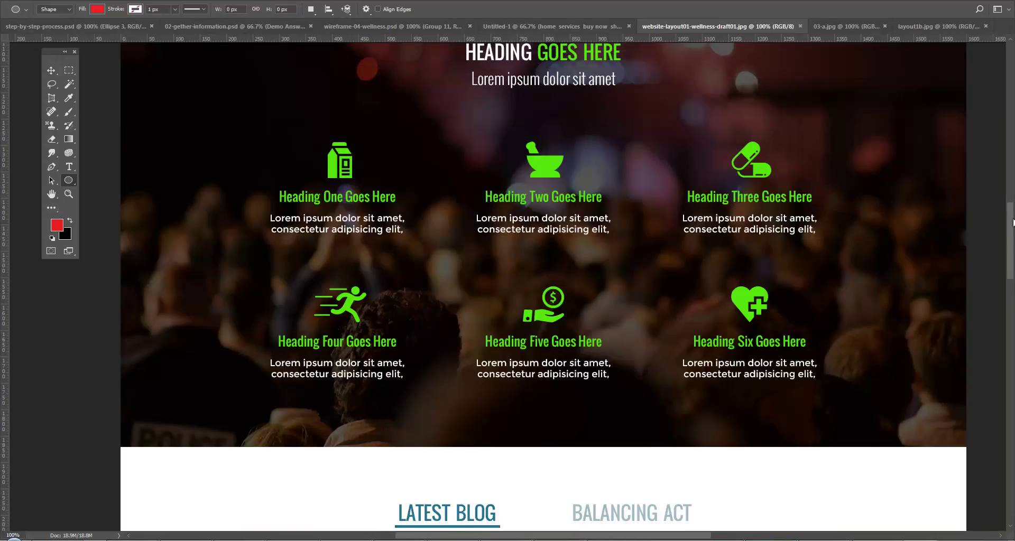
scroll(527, 73, up, 10)
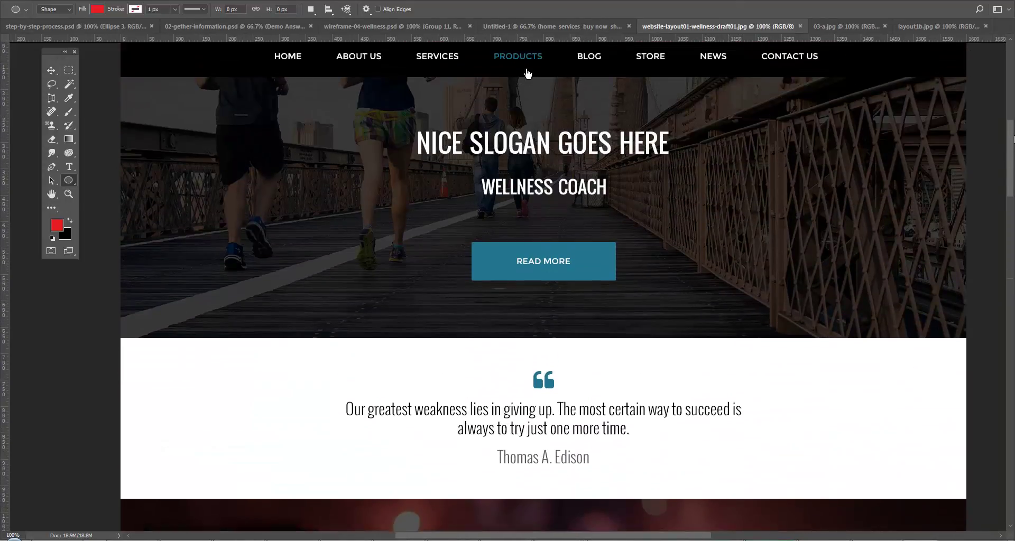
drag(1014, 138, 1014, 126)
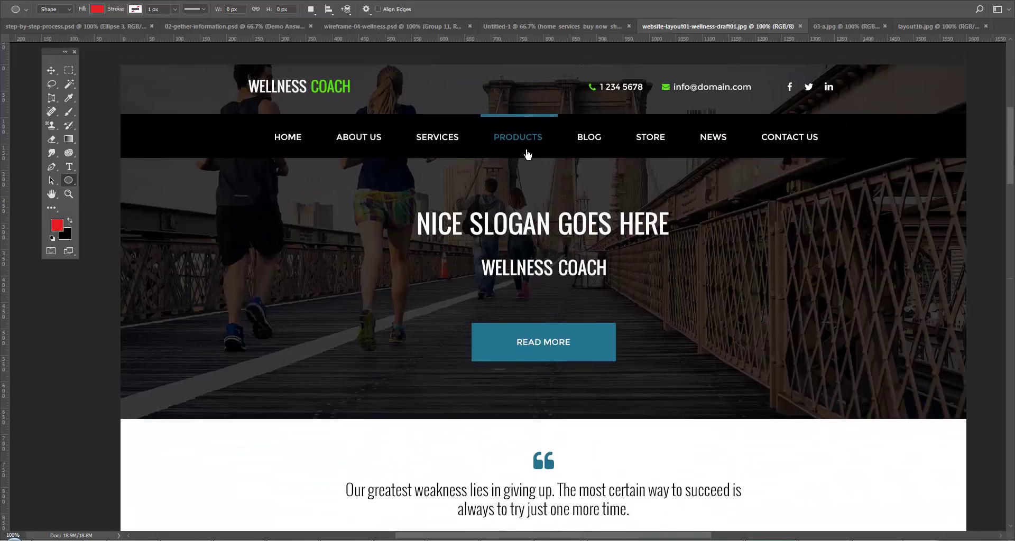
scroll(528, 155, down, 15)
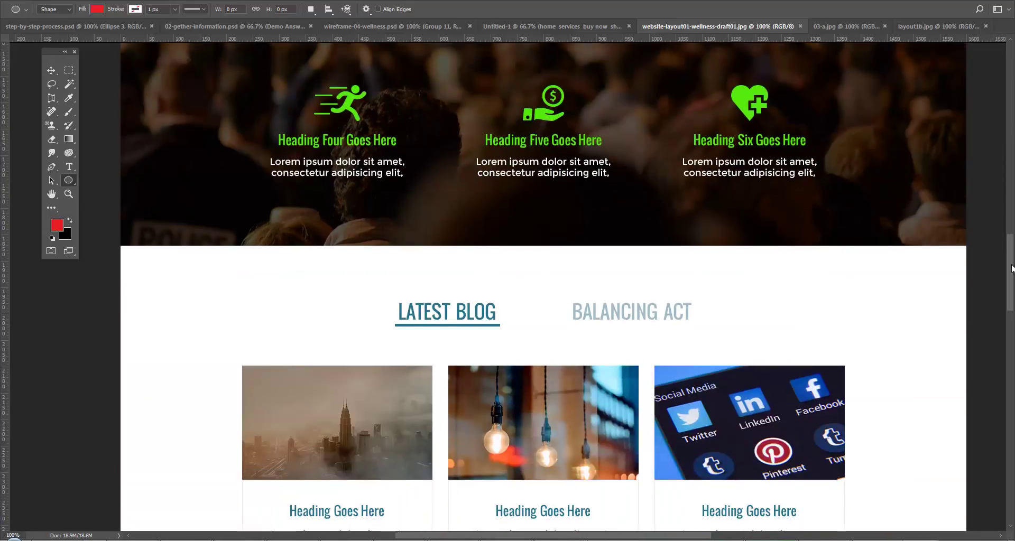
mouse_move(1013, 268)
mouse_down()
mouse_move(1013, 306)
mouse_move(1012, 264)
mouse_up()
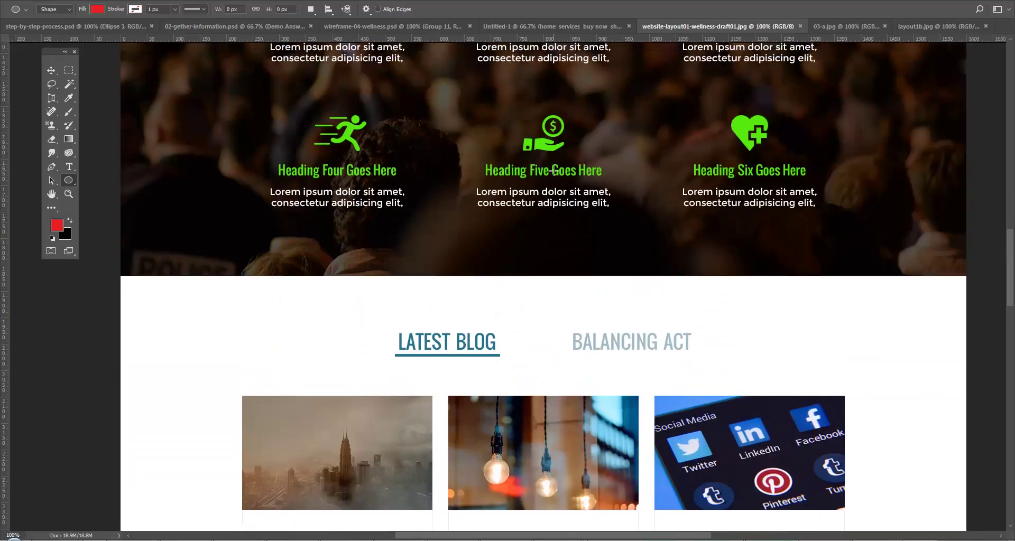
scroll(553, 171, up, 5)
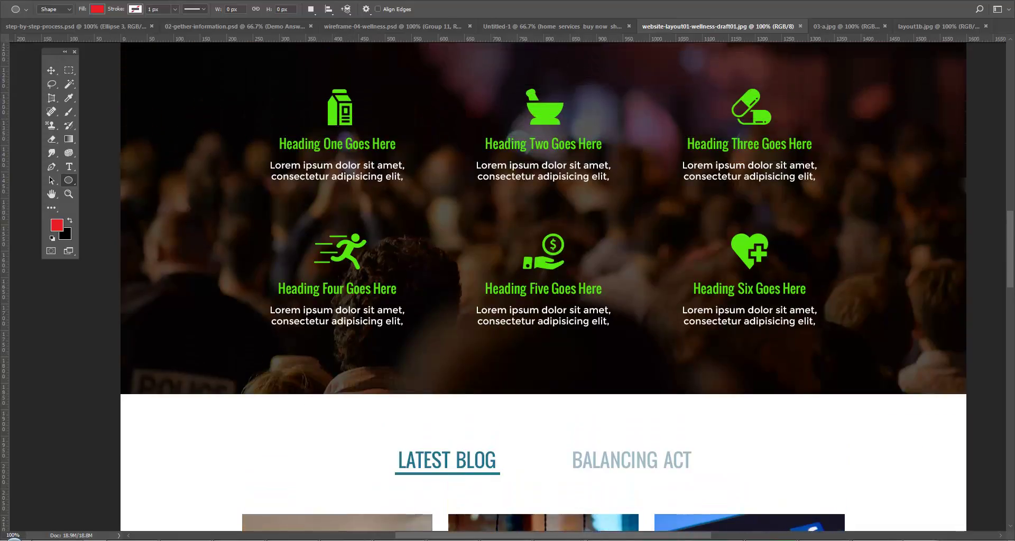
scroll(544, 286, up, 20)
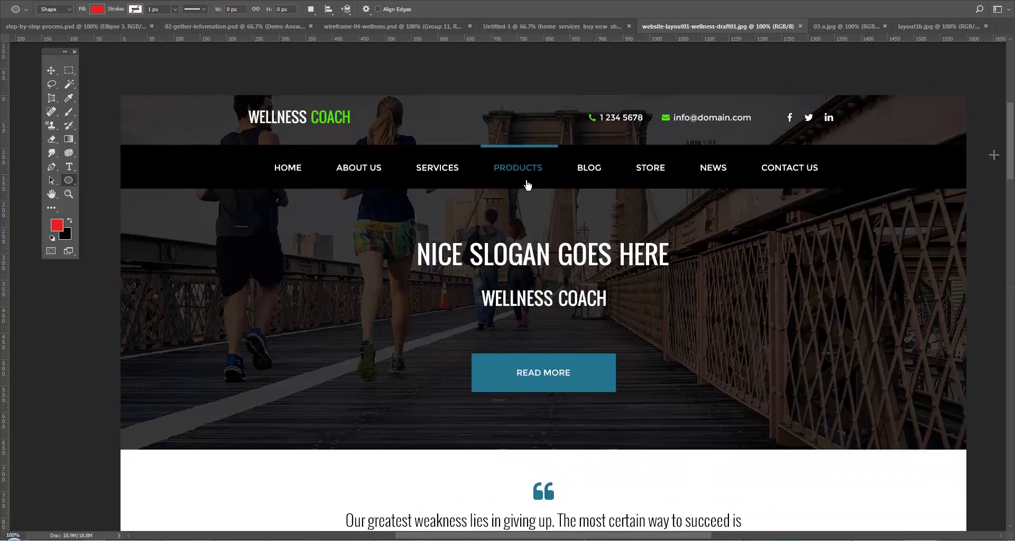
scroll(291, 156, down, 4)
scroll(606, 283, down, 7)
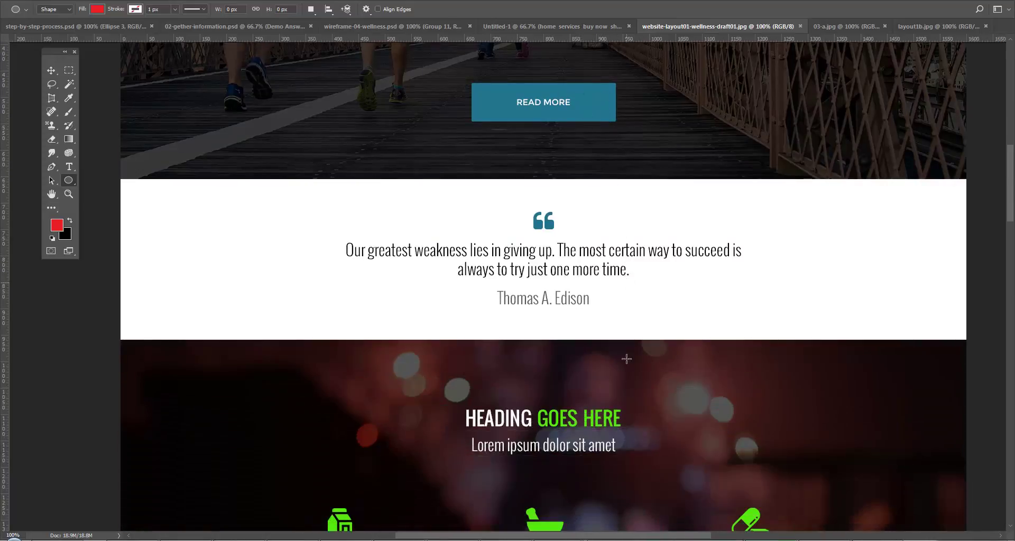
scroll(628, 294, down, 5)
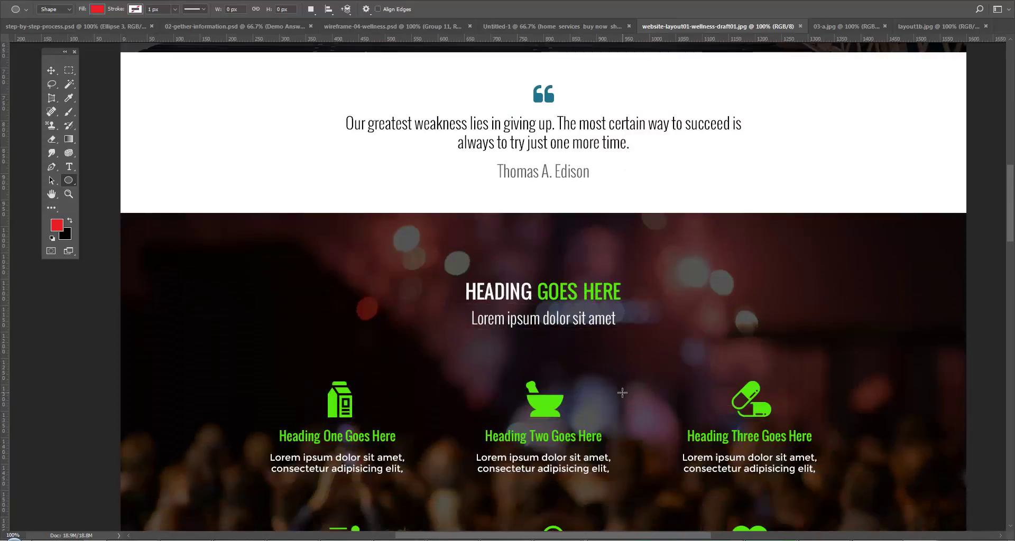
scroll(622, 392, down, 4)
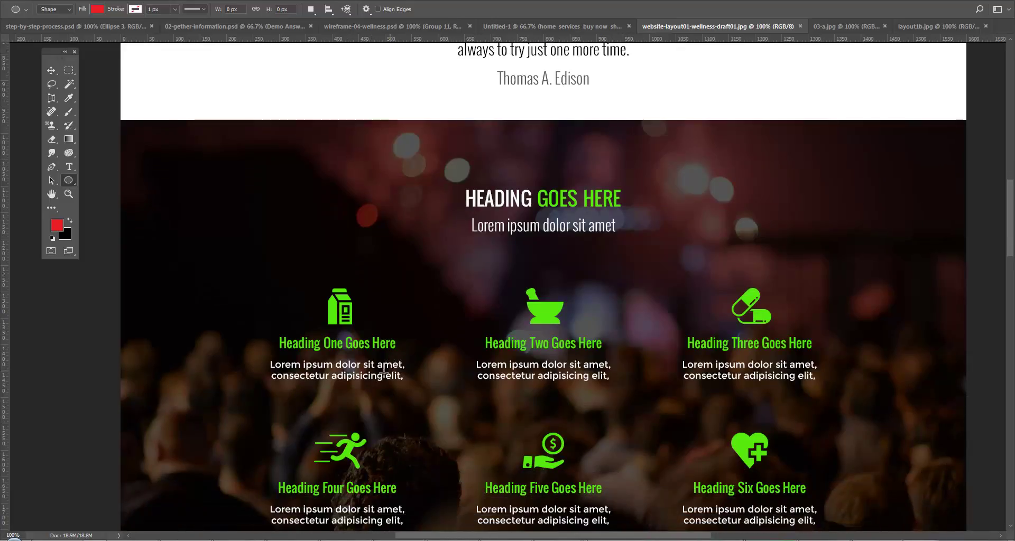